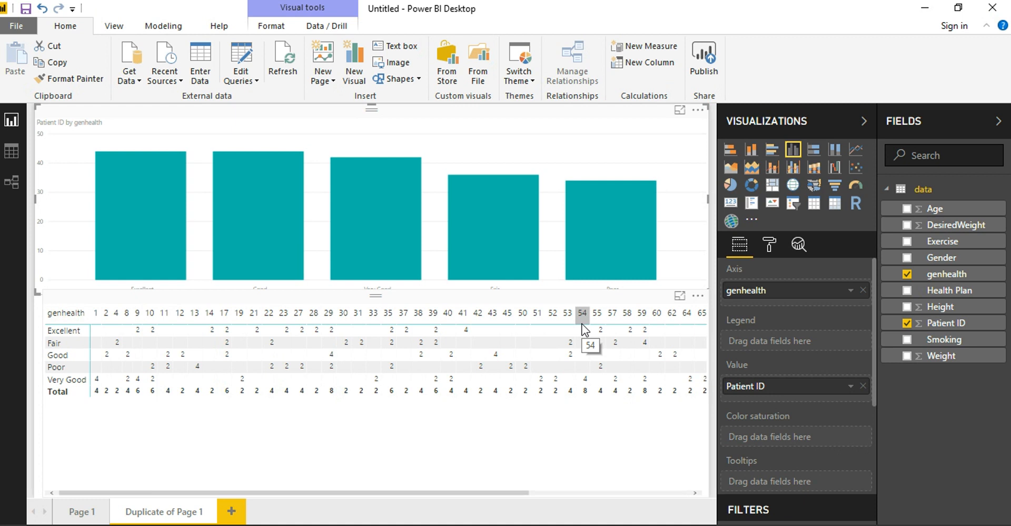
Show the genhealth-by-Age matrix in focus mode and create the calculated column Age Bucket = IF(data[Age]<=10,"0-10","Above 10")
click(422, 442)
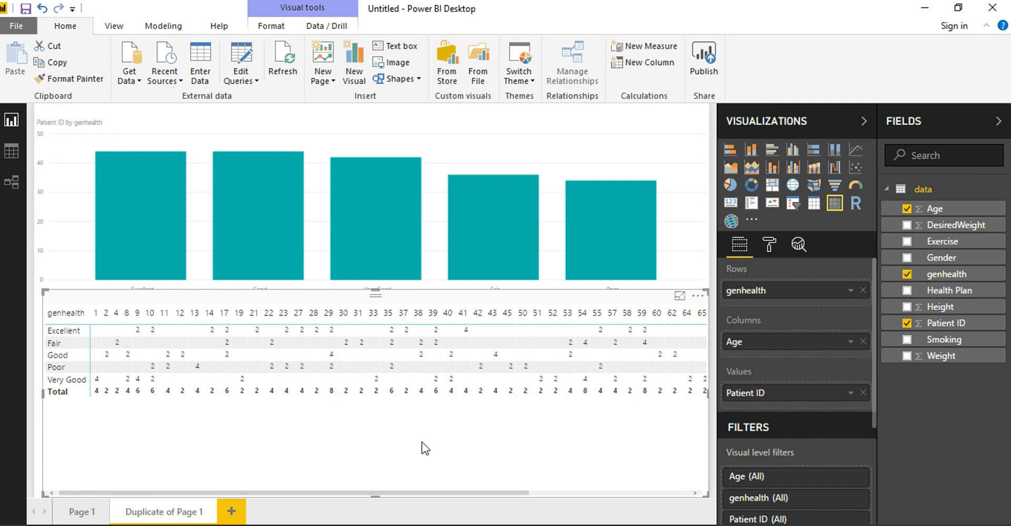
click(679, 298)
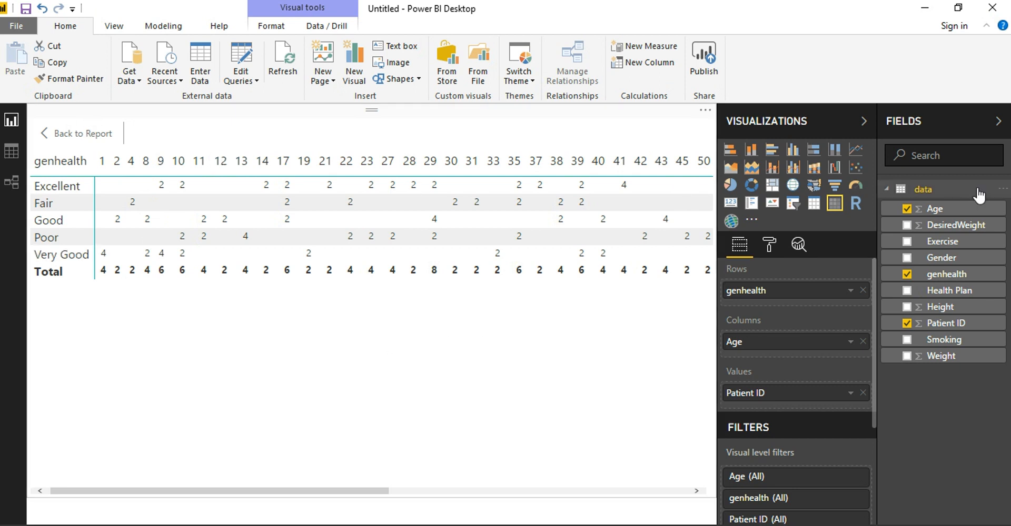
click(1003, 190)
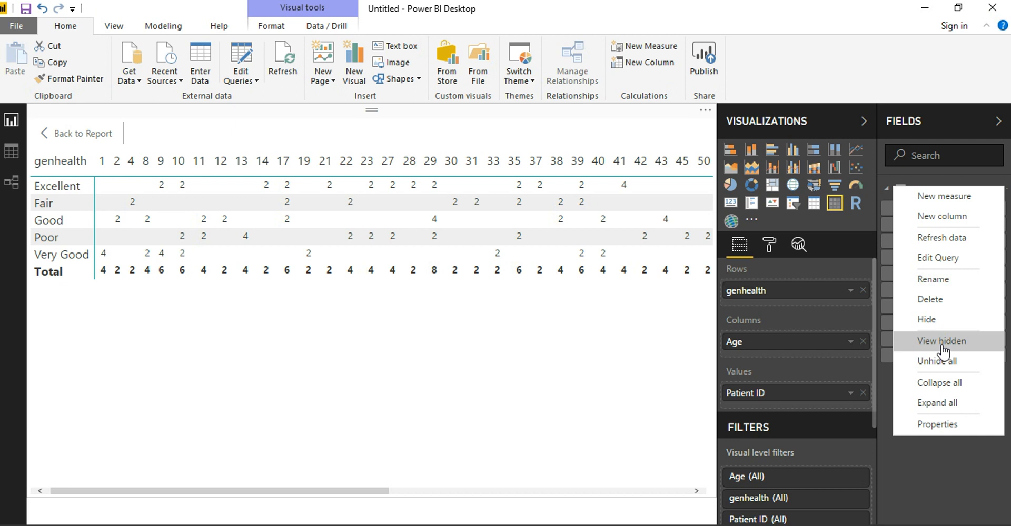
click(961, 228)
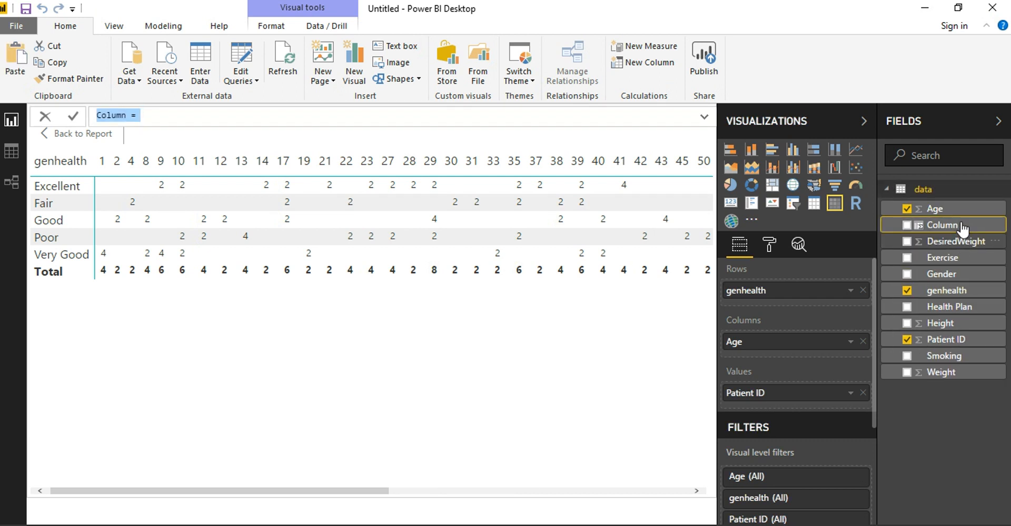
text(Age Bucket = )
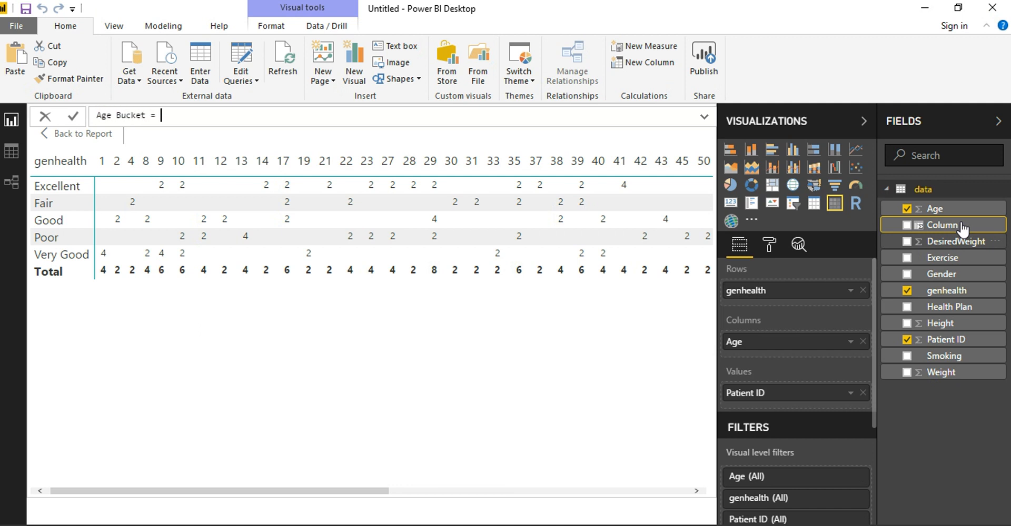
text(IF()
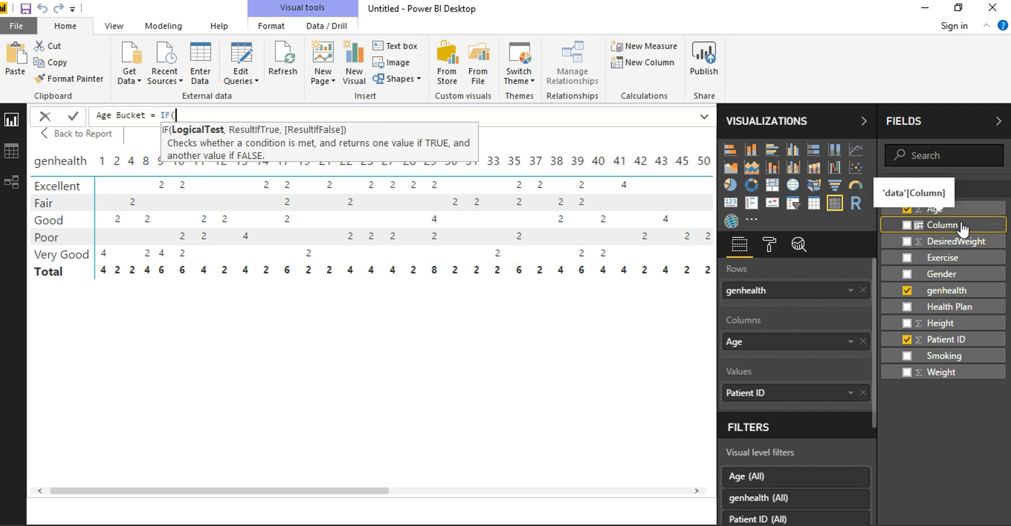
text(data[Age])
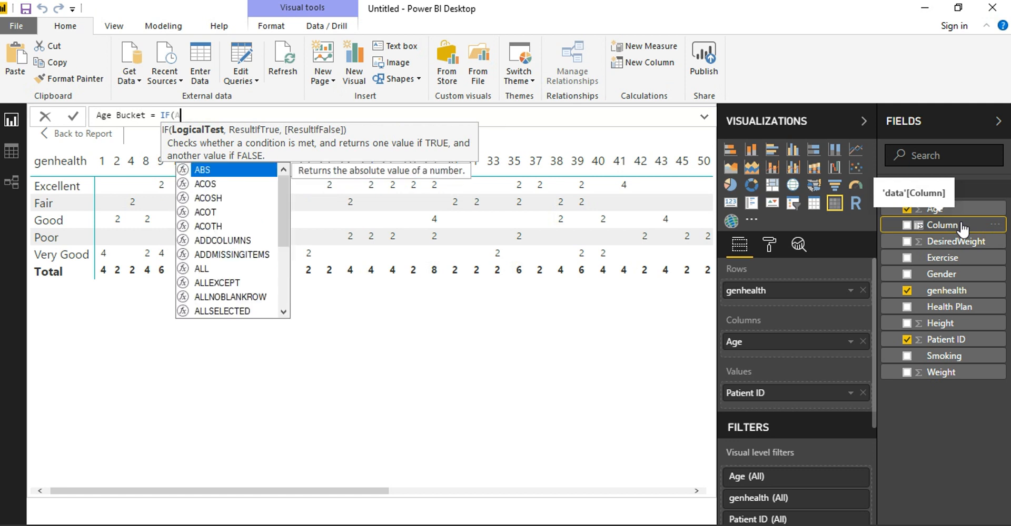
text(<=)
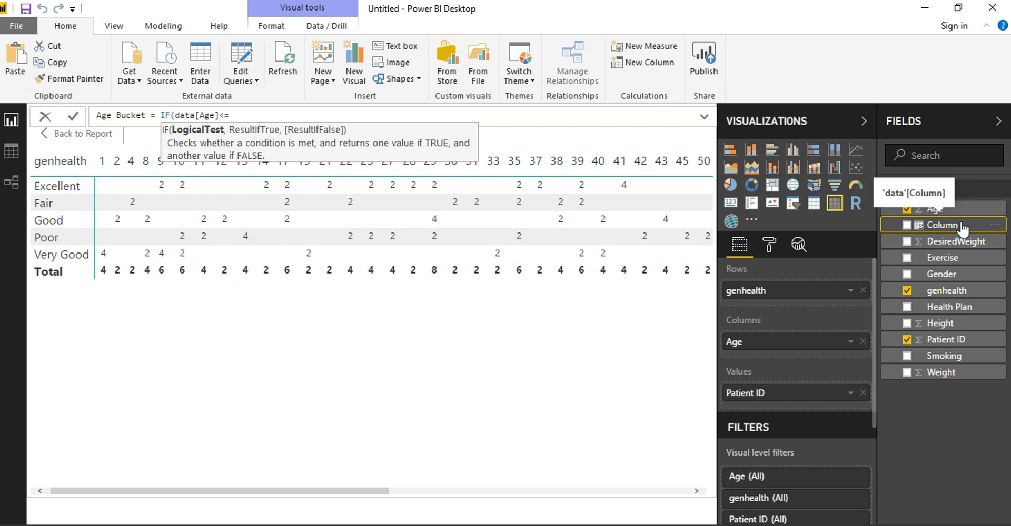
text(10,)
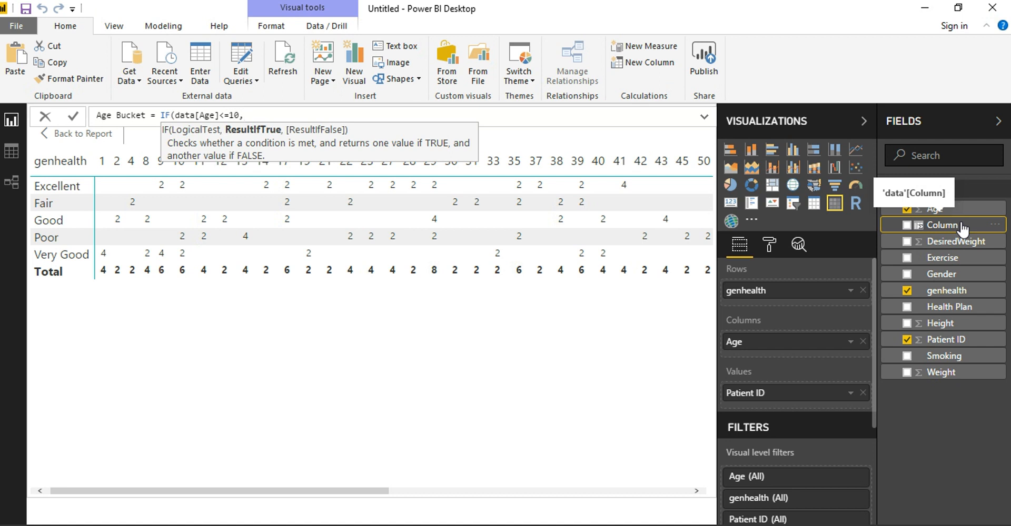
text("0-10",)
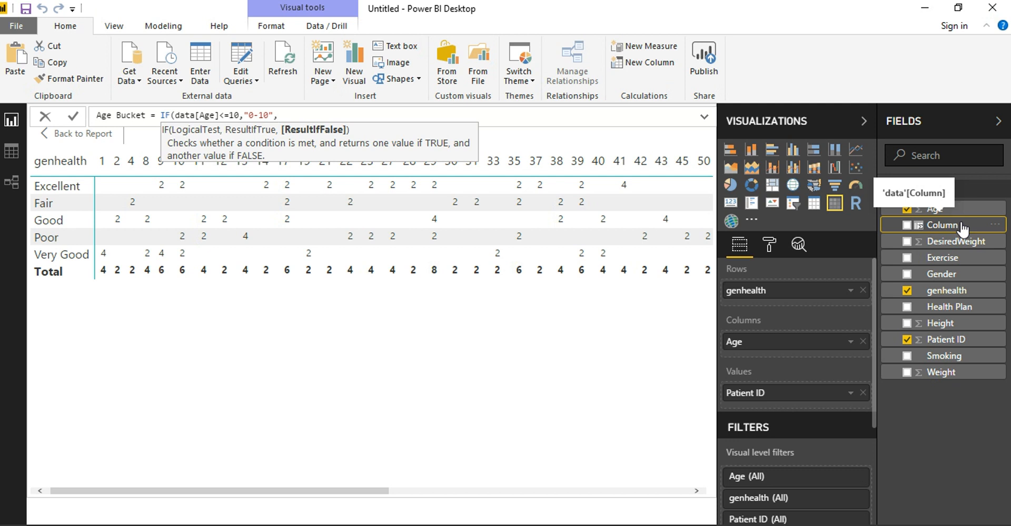
text("Above 10"))
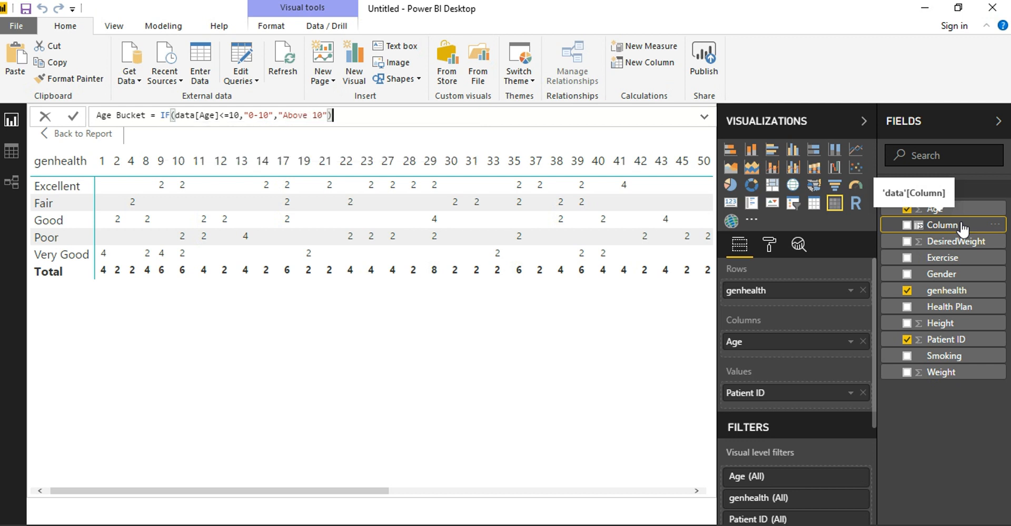
key(Return)
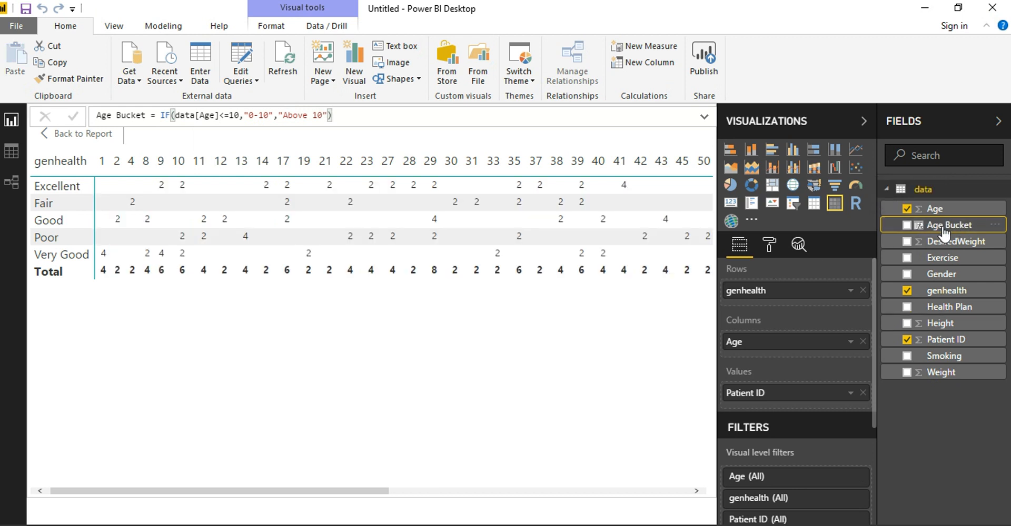
Add Age Bucket above Age in the matrix's columns and, back in the report, expand the column hierarchy one level
drag(944, 232, 795, 344)
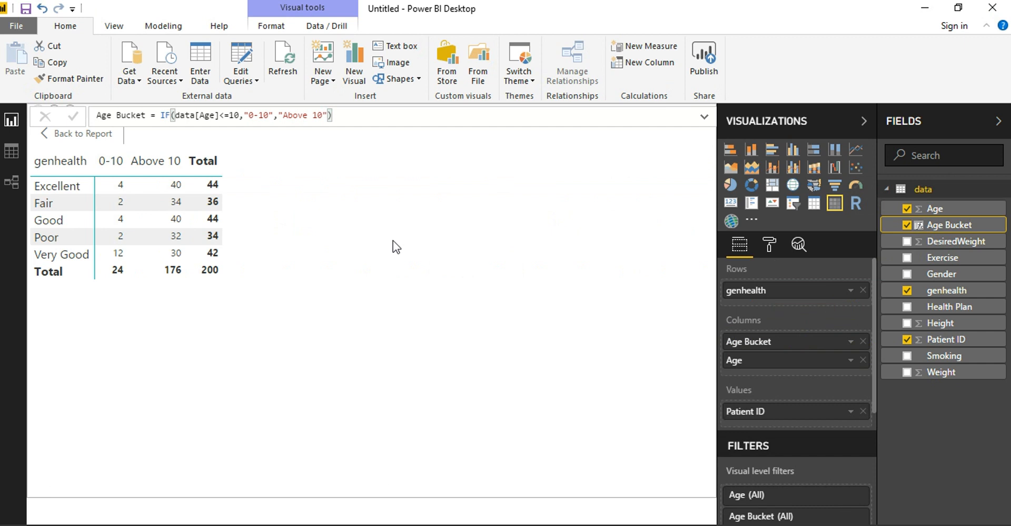
click(84, 135)
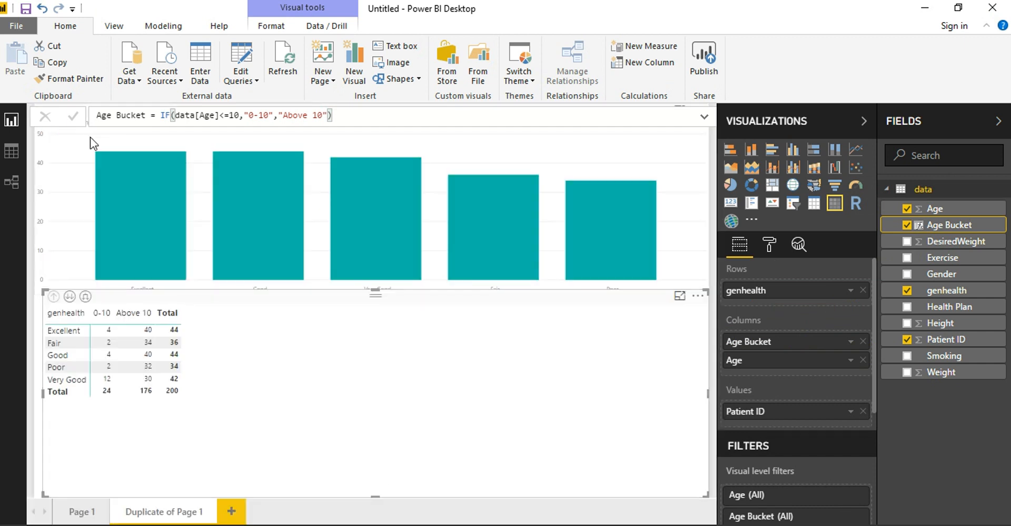
click(86, 298)
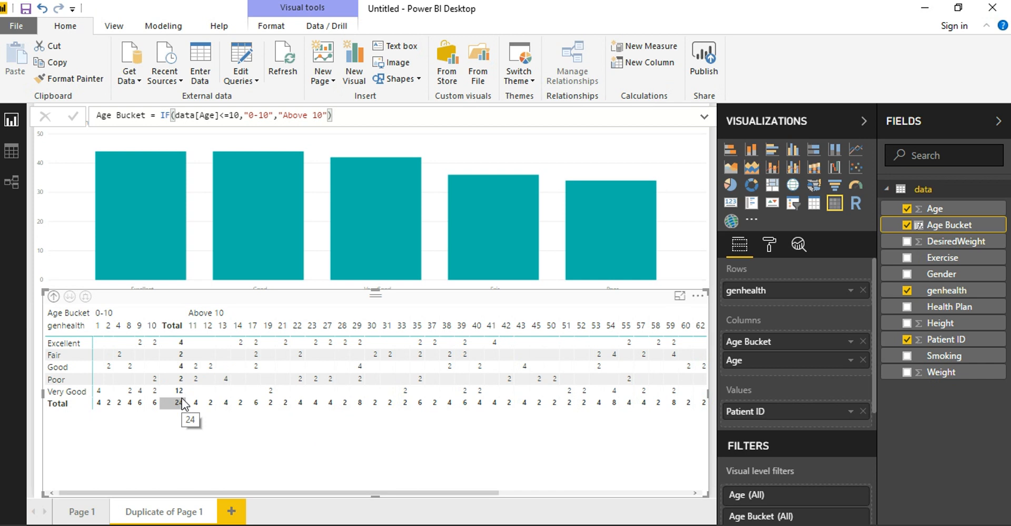
Select the genhealth column chart and review the aggregation and Show value as options of its Patient ID value
click(497, 140)
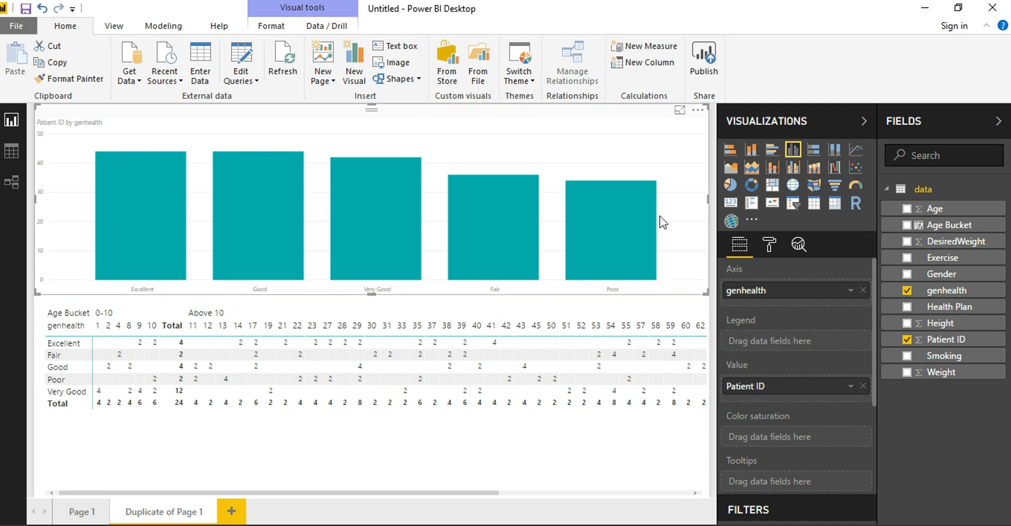
click(850, 388)
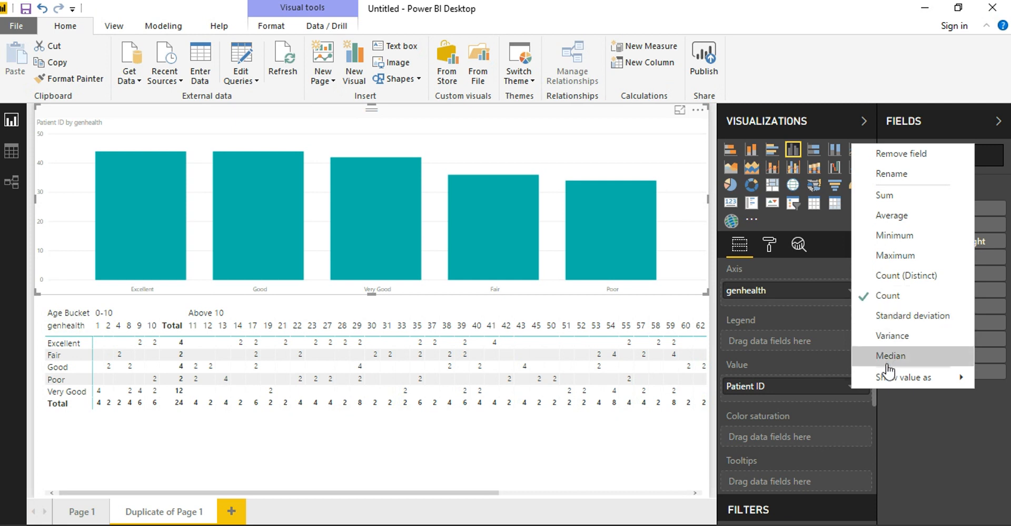
mouse_move(889, 387)
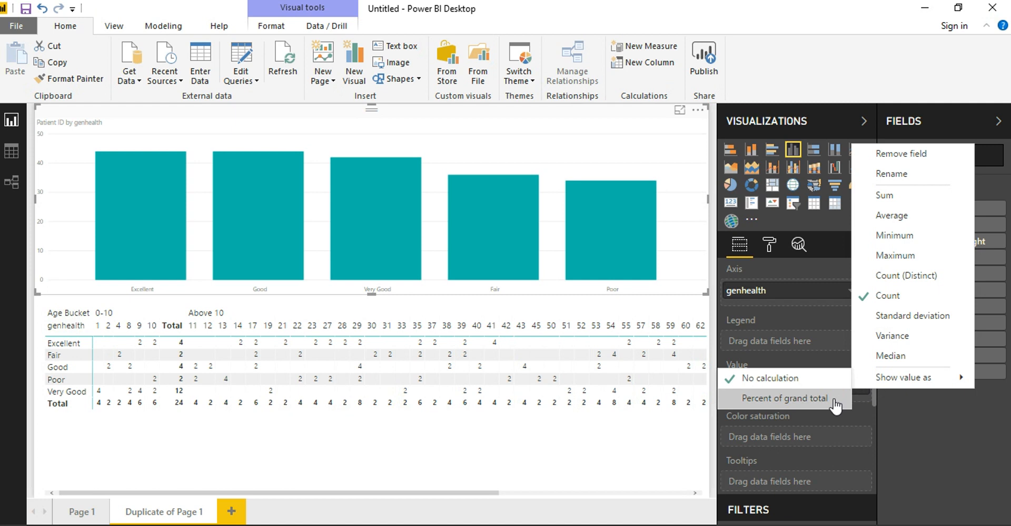
click(557, 150)
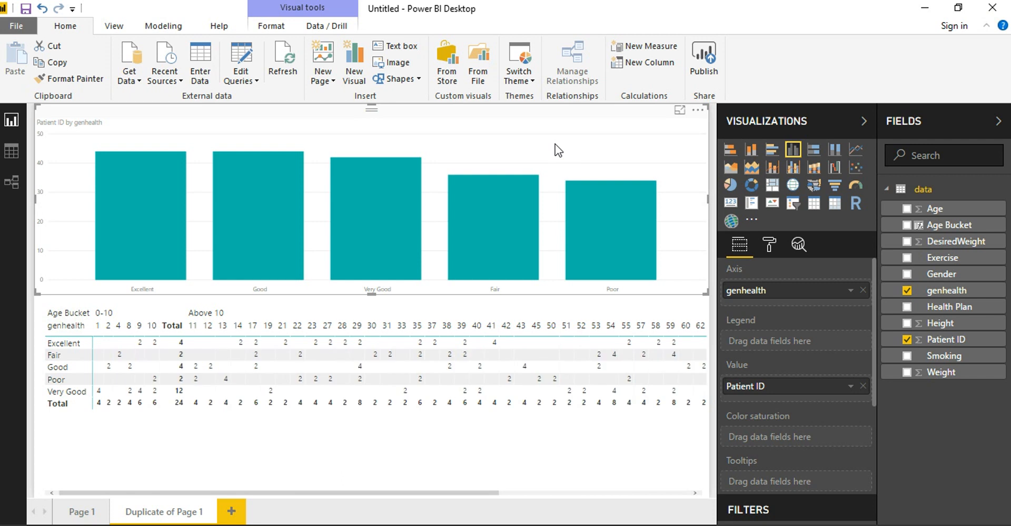
Create a new measure in the data table: Count of Patients = COUNT(data[Patient ID])
click(1003, 190)
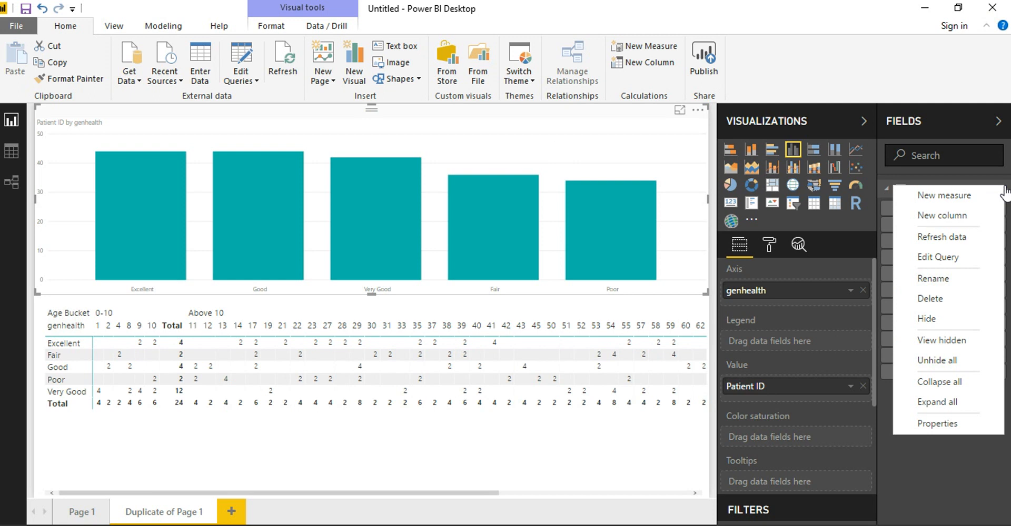
click(961, 198)
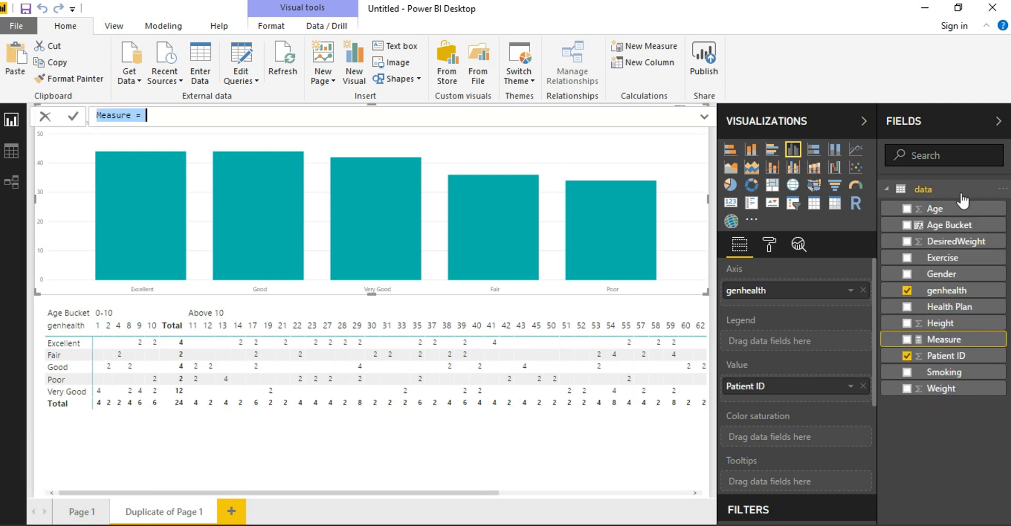
text(Co)
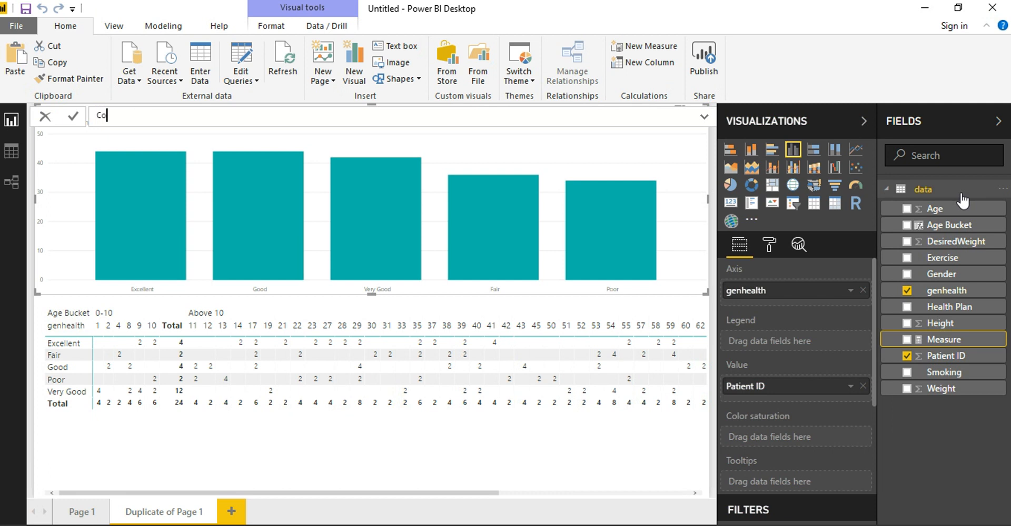
text(unt of Patients = Cou)
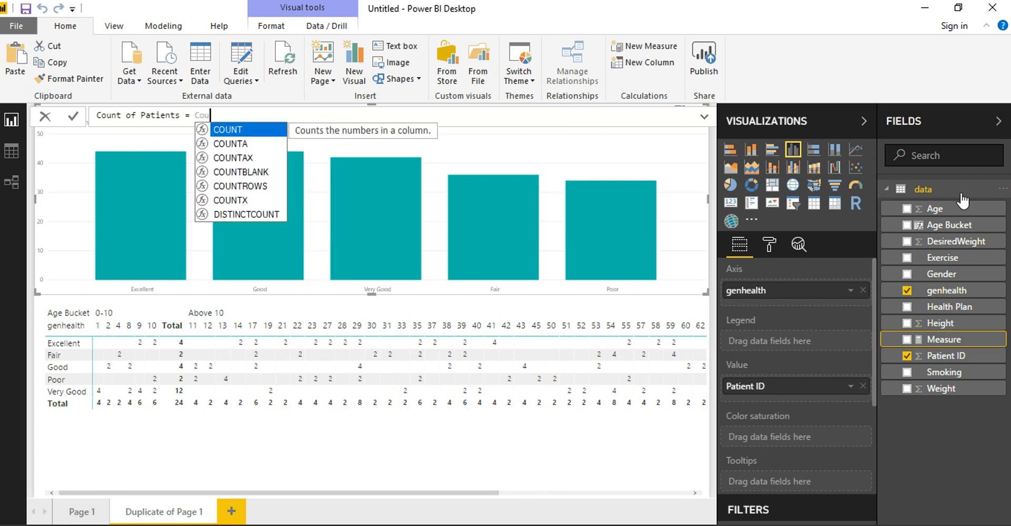
key(Tab)
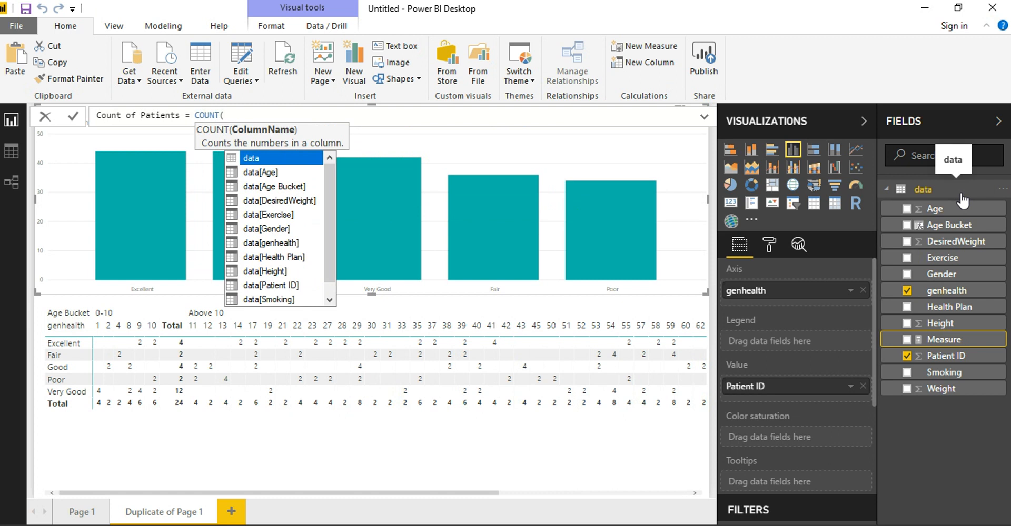
text(patien)
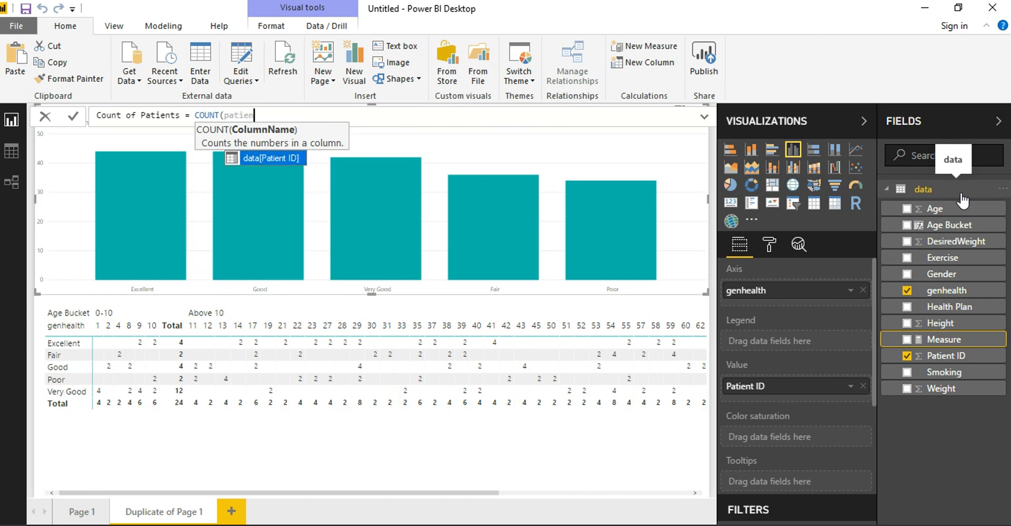
key(Tab)
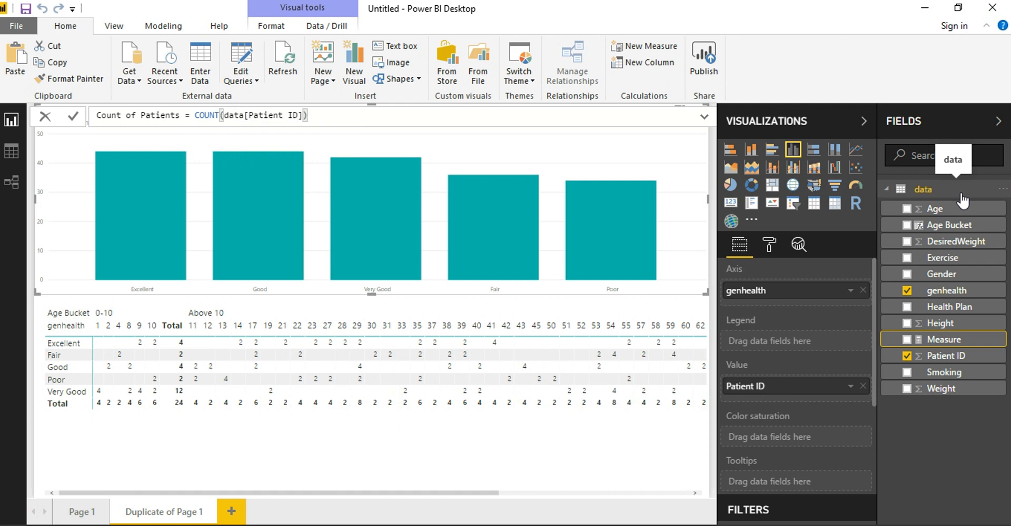
key(Return)
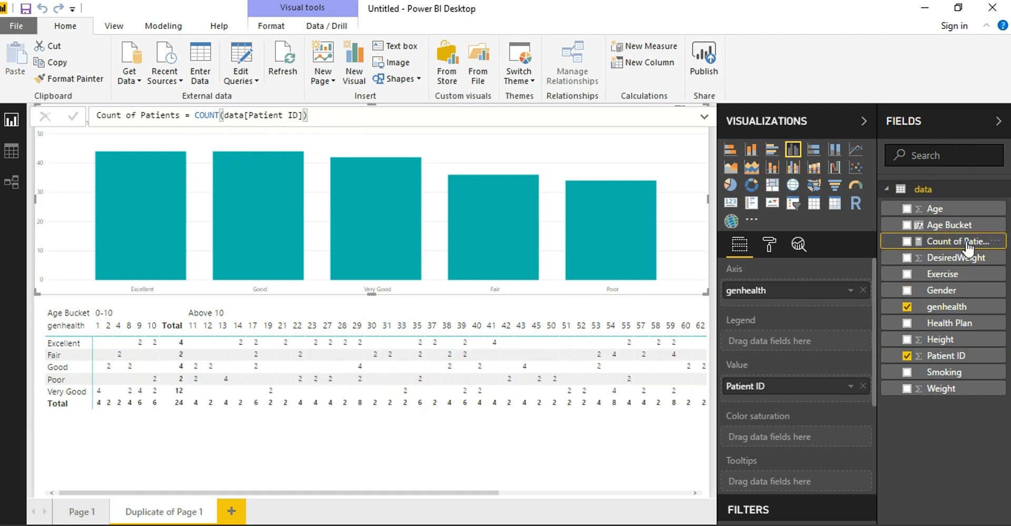
Add the Count of Patients measure above Patient ID in the column chart's values and inspect the Very Good bars
drag(968, 248, 814, 387)
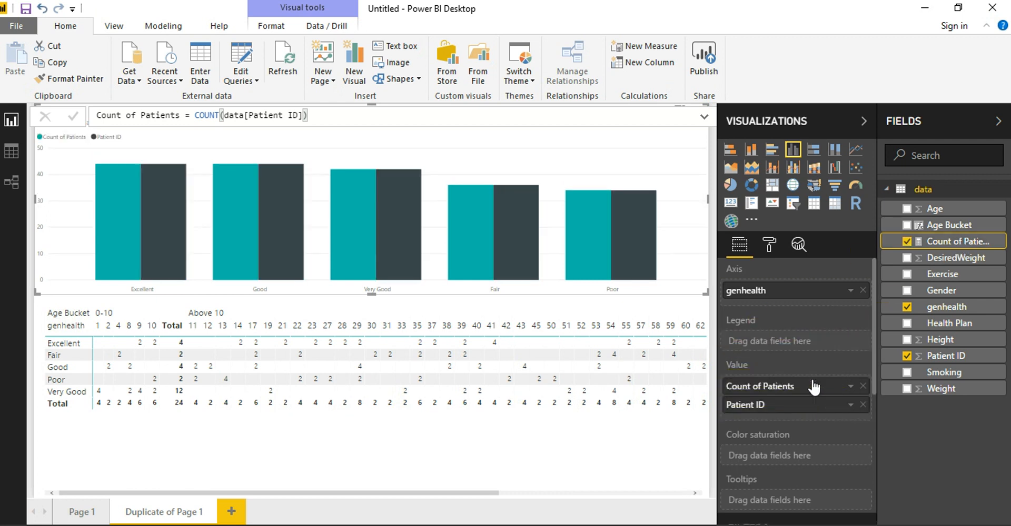
mouse_move(343, 237)
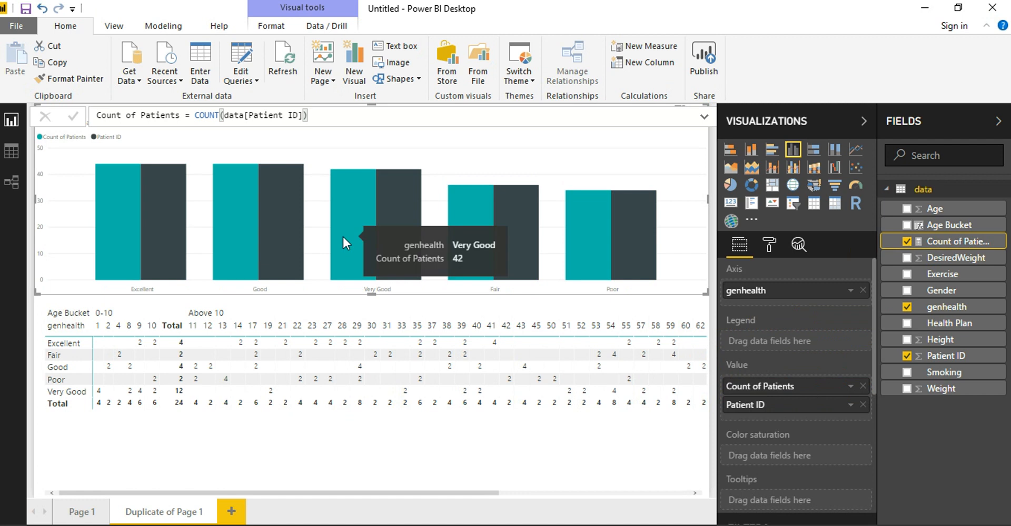
mouse_move(393, 225)
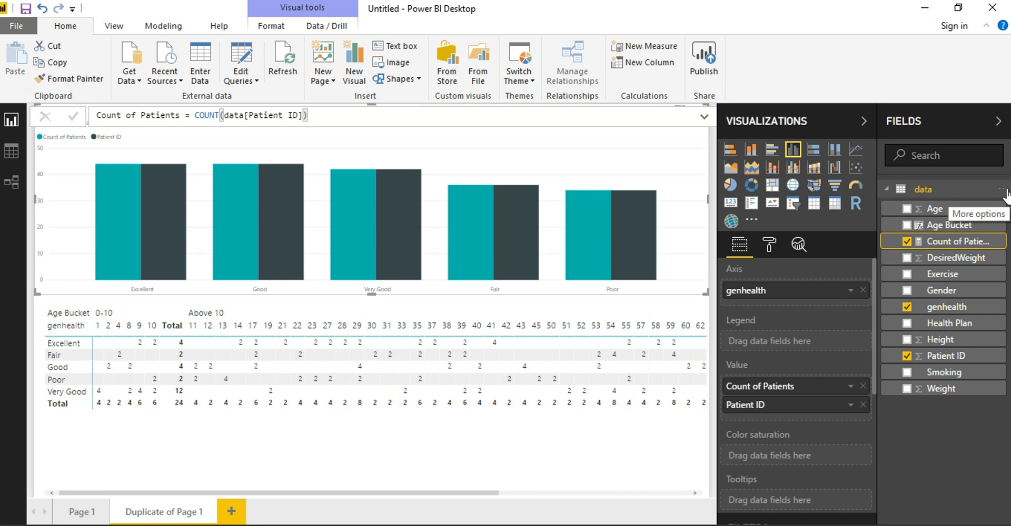
Open the Query Editor, review the commands for adding columns, and return to the report without applying anything
click(255, 53)
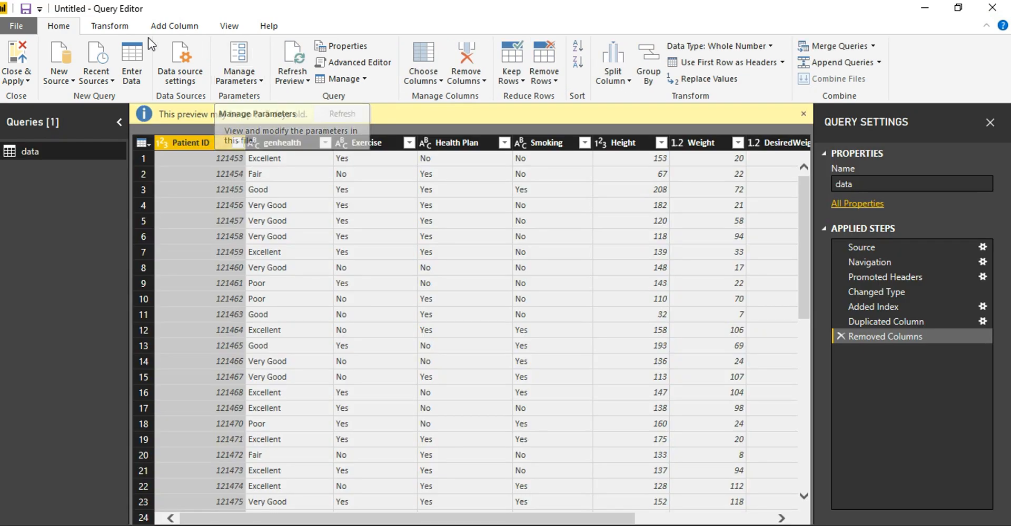
click(191, 28)
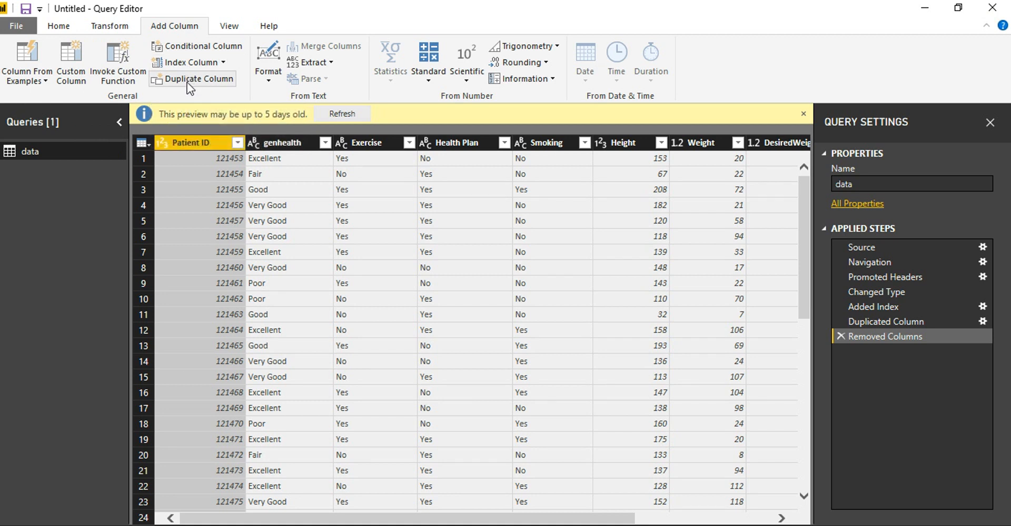
click(58, 26)
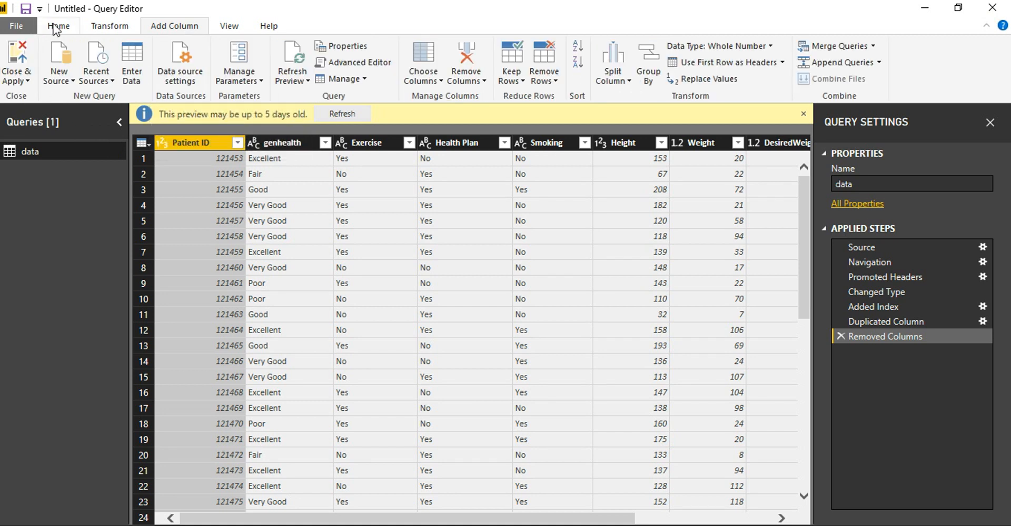
click(25, 81)
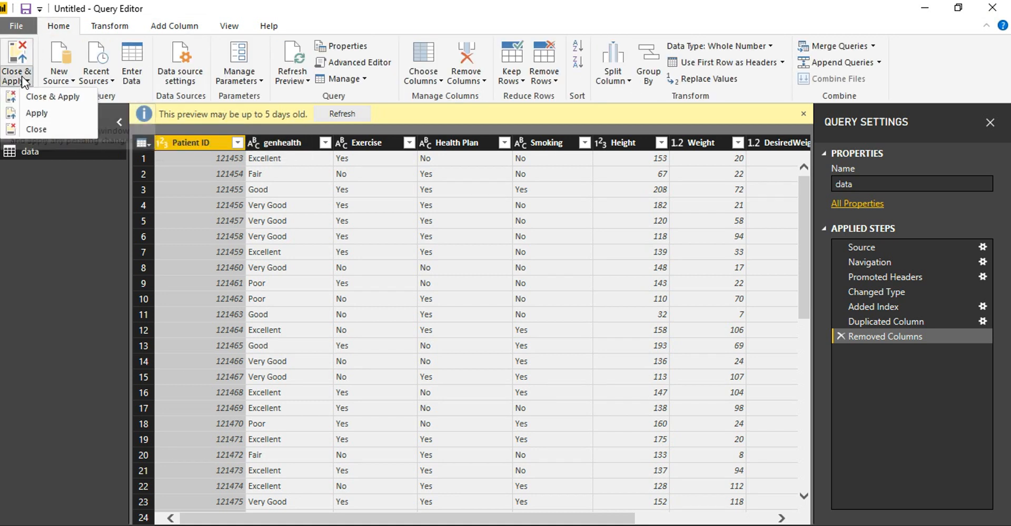
click(32, 134)
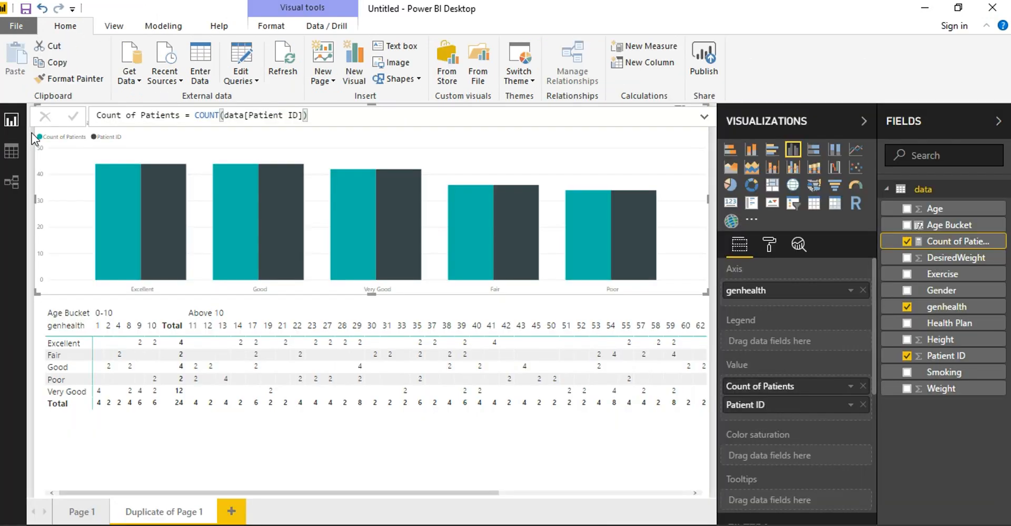
click(1000, 191)
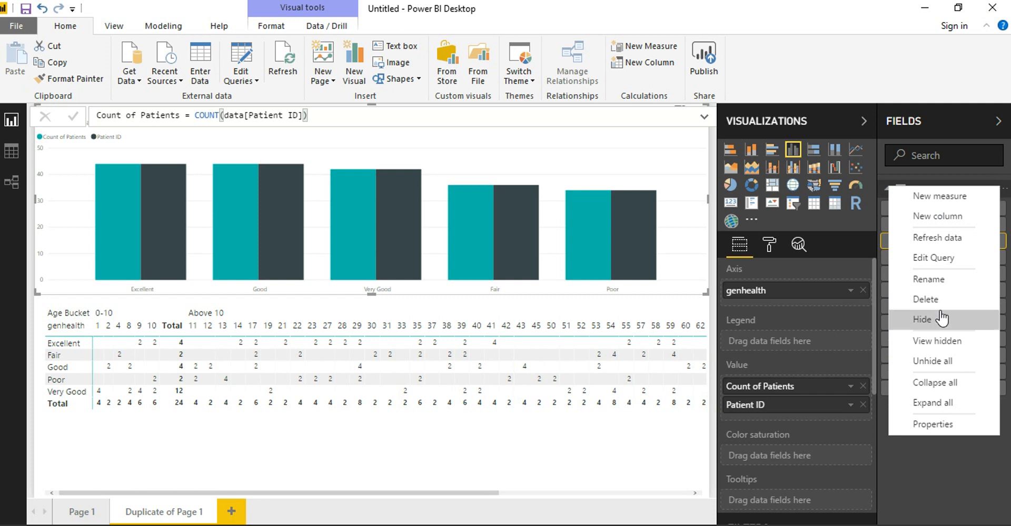
click(915, 487)
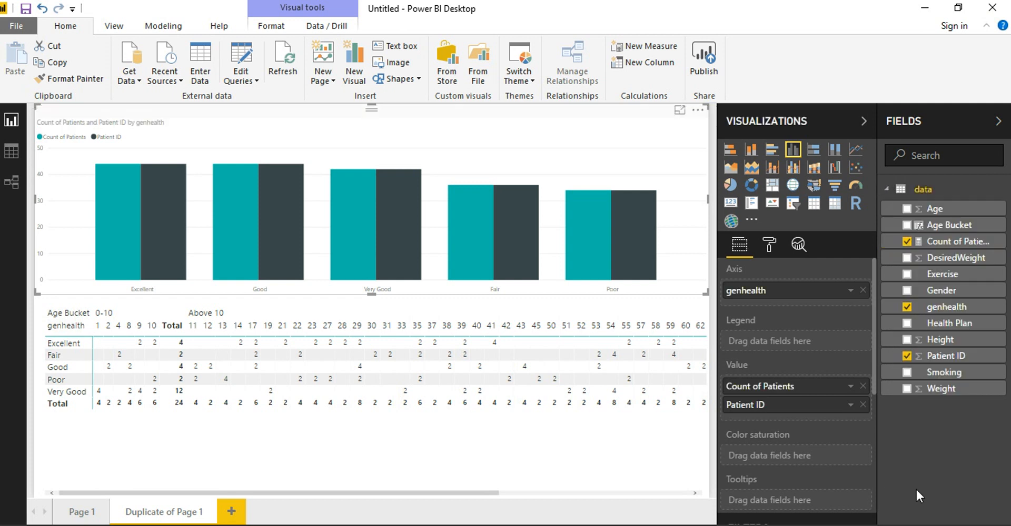